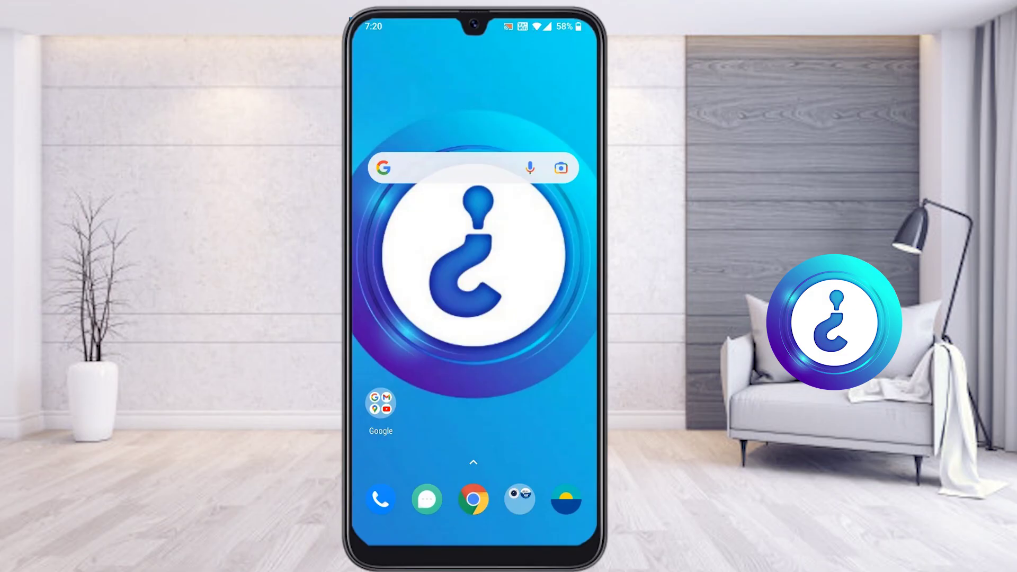
Step: Find the ZOOM Cloud Meetings listing in the Play Store using the recent search "zoom app"
left_click_drag(473, 462, 473, 238)
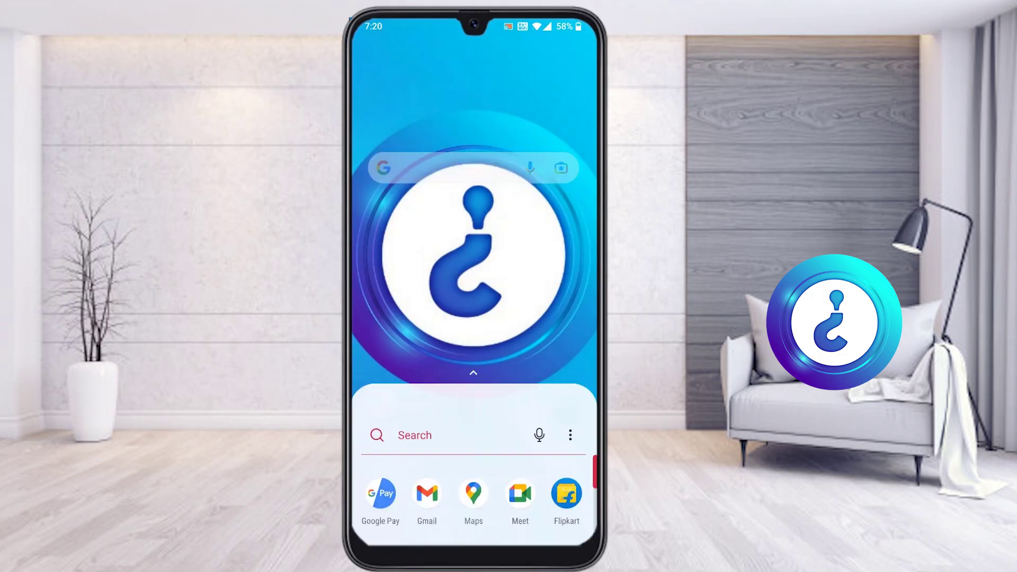
left_click(415, 69)
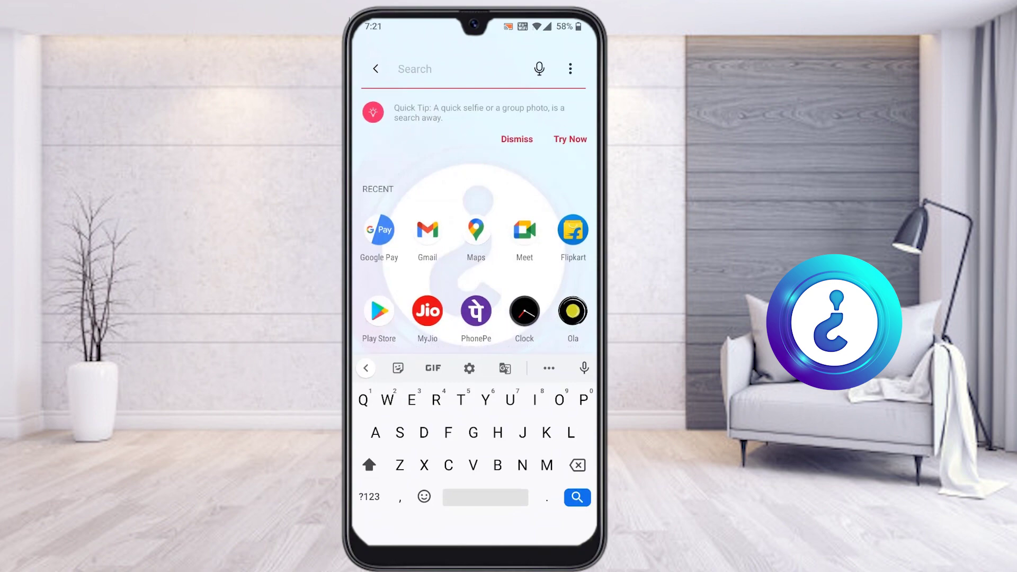
left_click(379, 311)
left_click(439, 54)
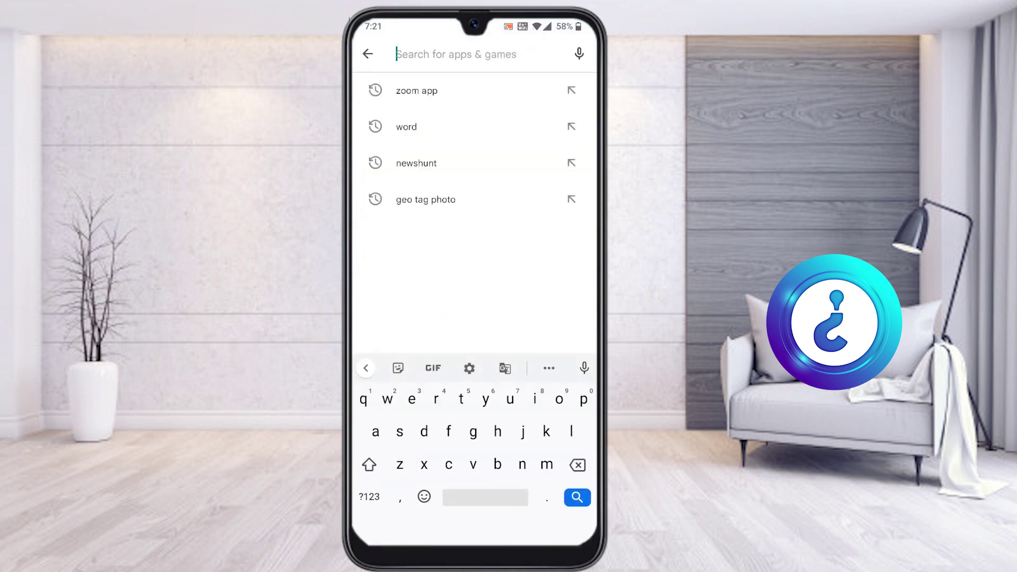
left_click(413, 89)
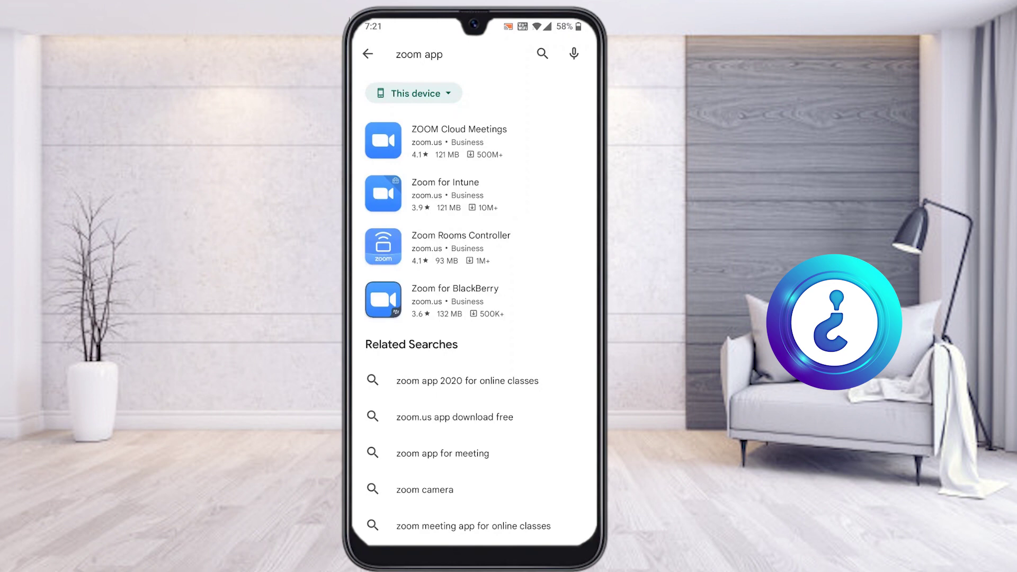
left_click(459, 140)
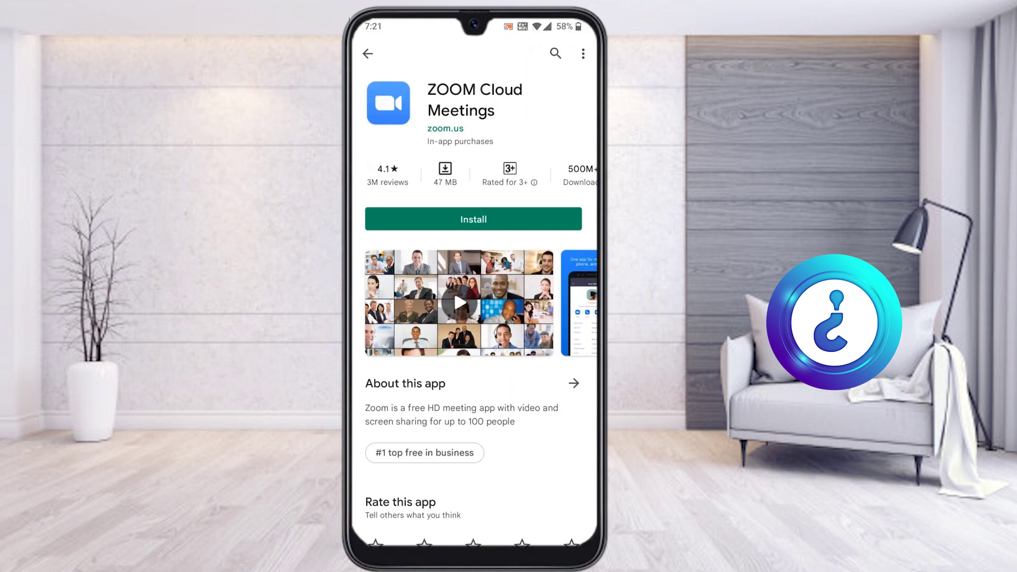
Step: Look through the listing's preview images, install ZOOM Cloud Meetings and launch it
left_click(579, 303)
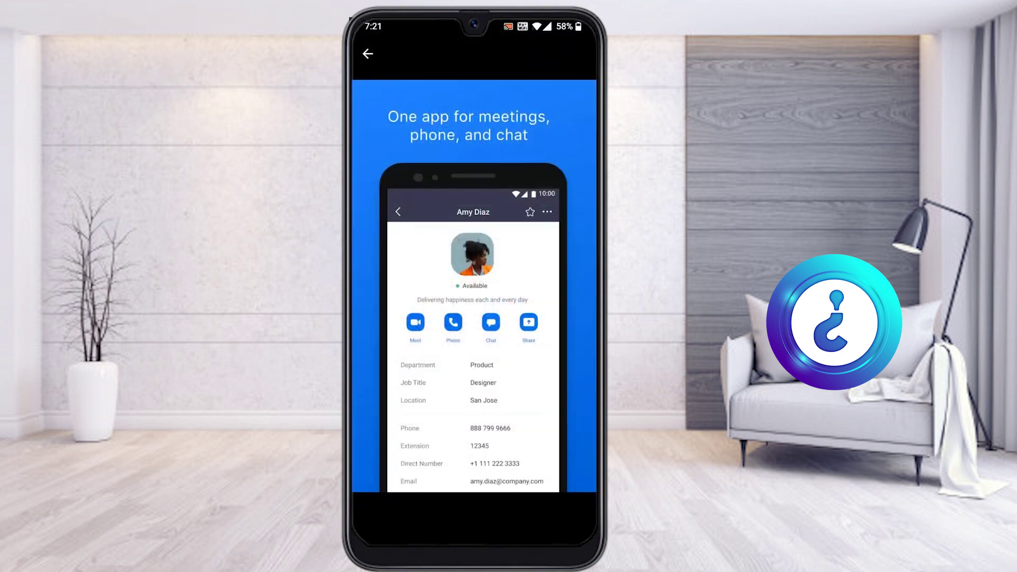
left_click_drag(551, 317, 398, 318)
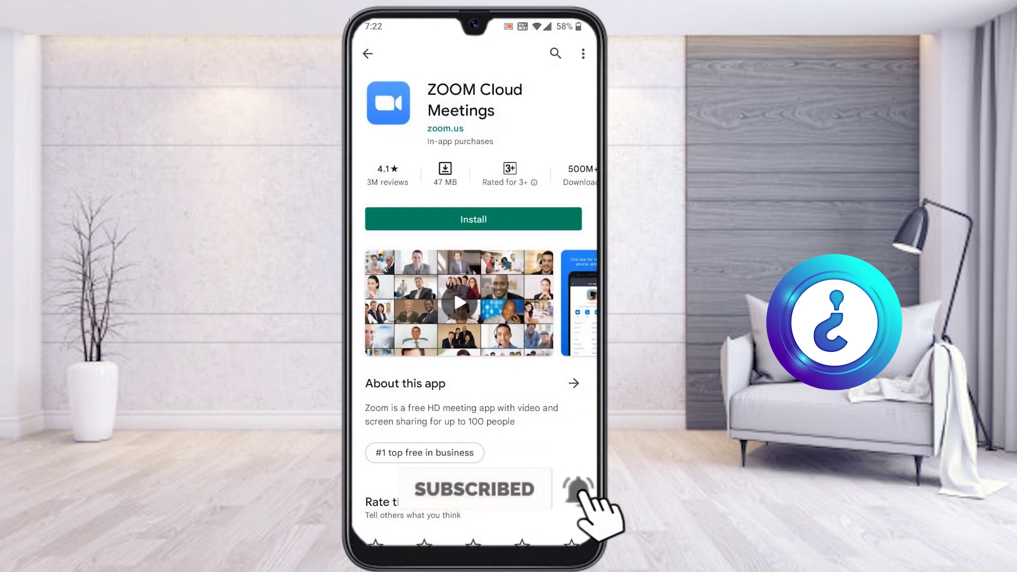
left_click(473, 219)
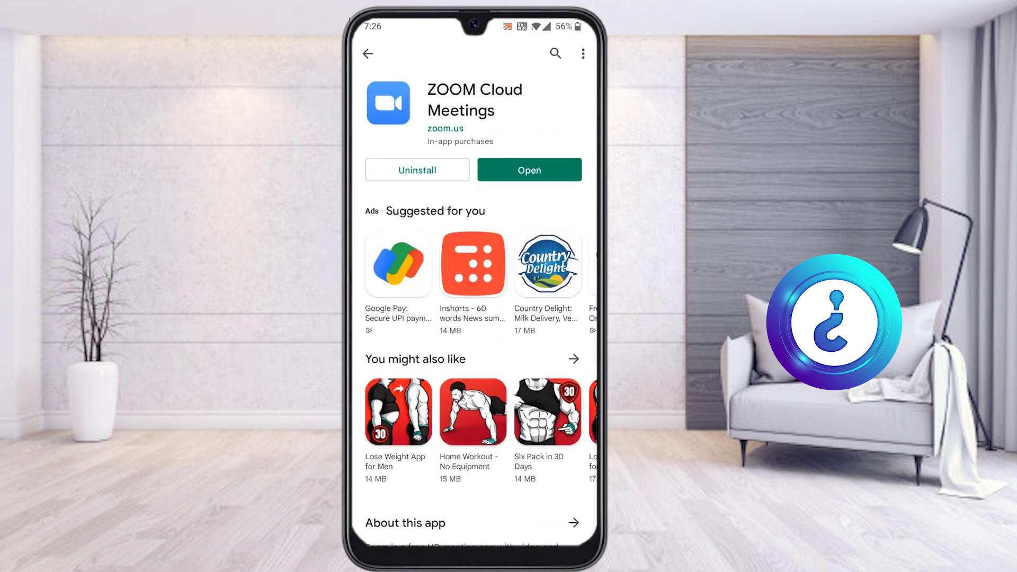
left_click(529, 170)
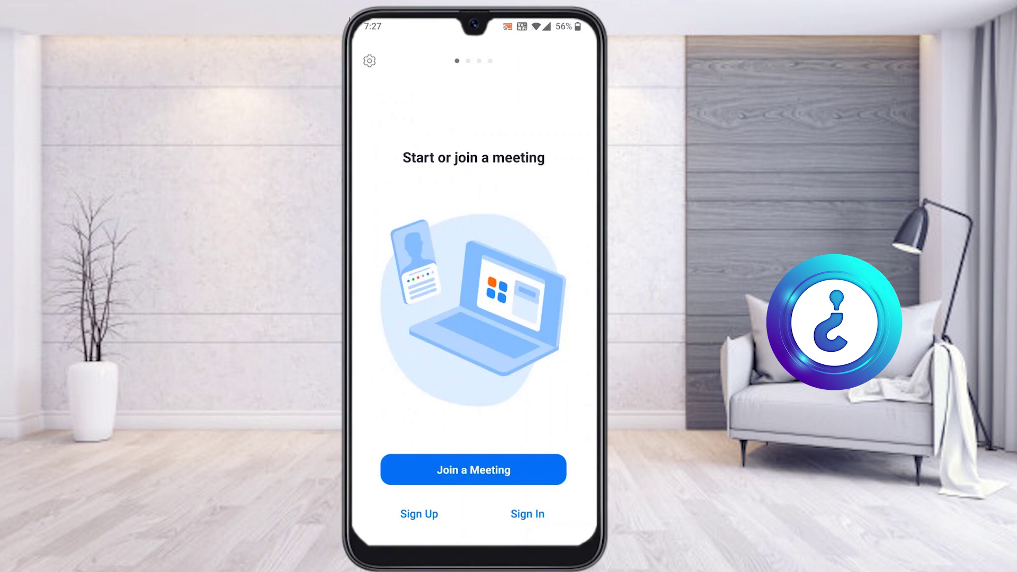
Step: Switch to WhatsApp and open the Zoom invite link from the "My self" group chat in Zoom
left_click(474, 470)
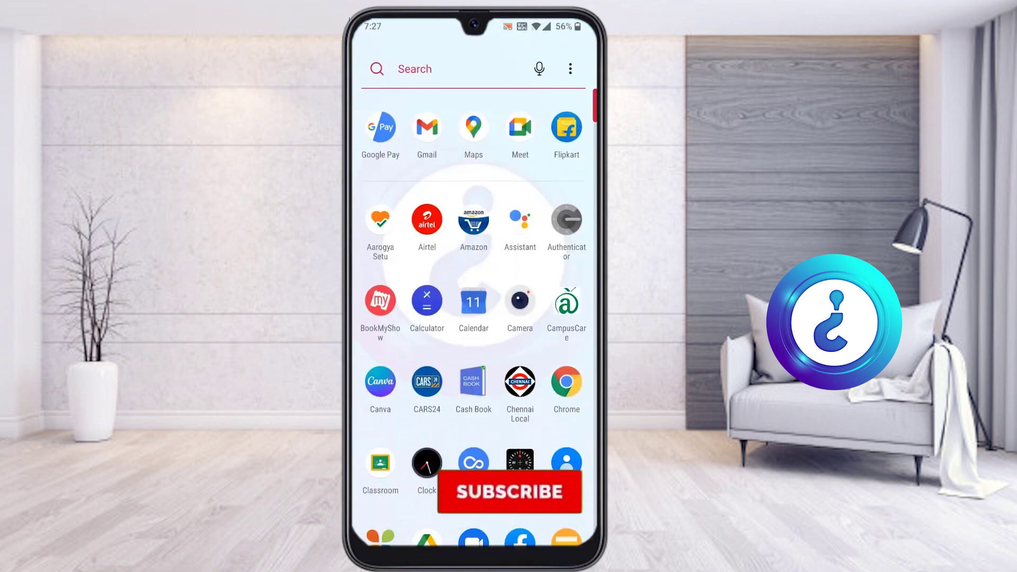
left_click(414, 69)
left_click(520, 336)
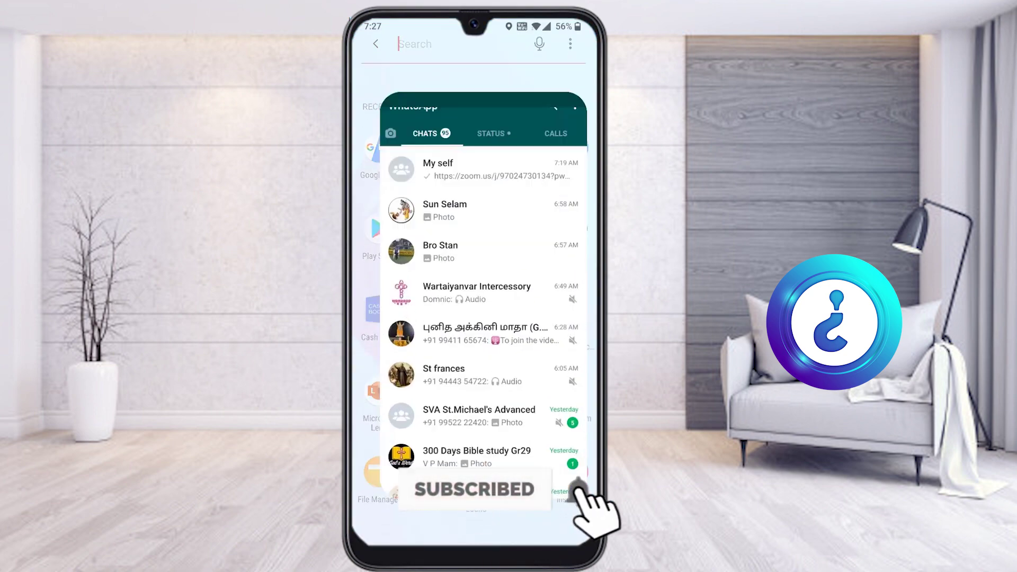
left_click(474, 110)
left_click(483, 488)
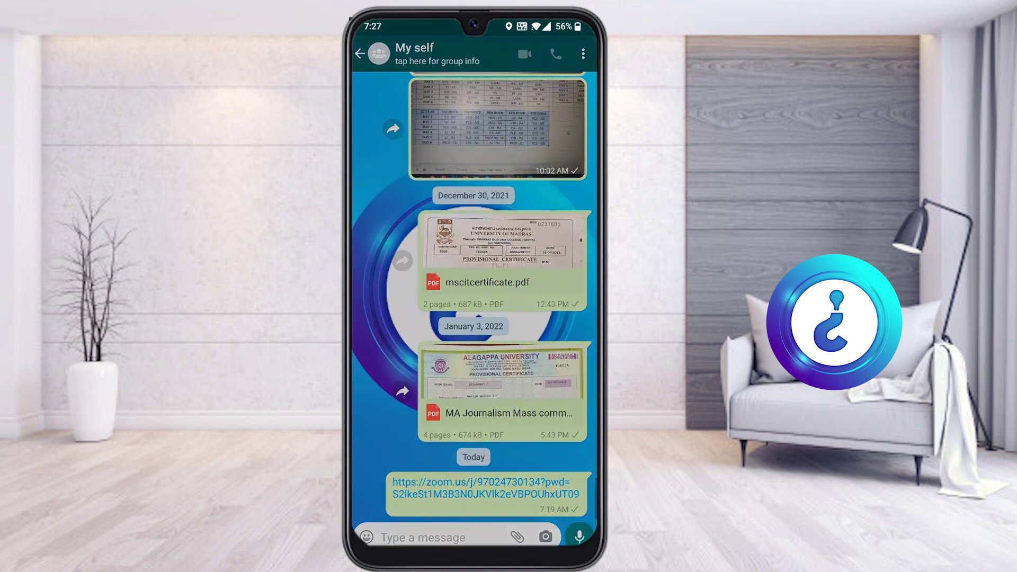
left_click(515, 449)
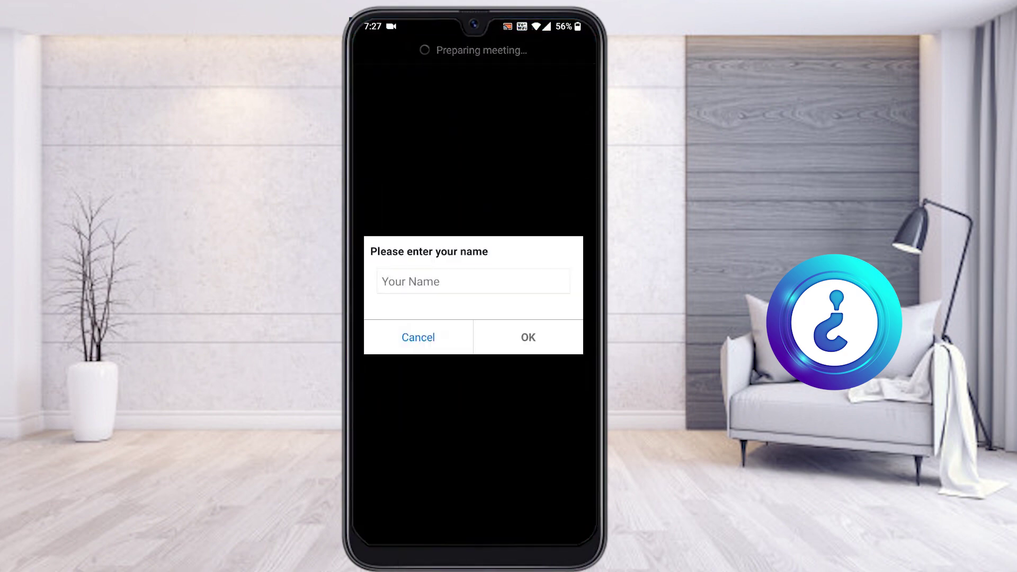
Step: Enter the participant's name from the suggested contact and join the meeting
left_click(473, 281)
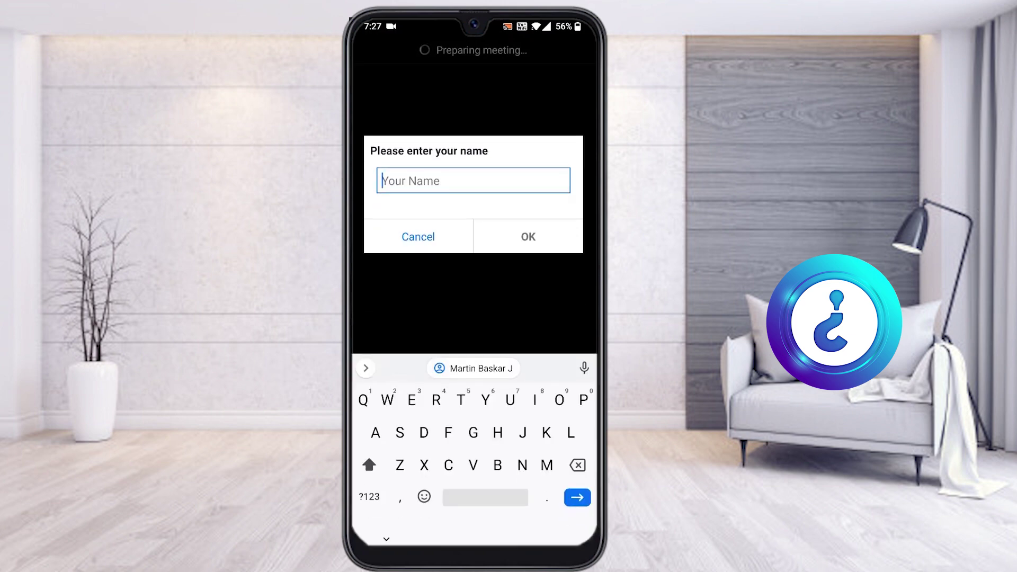
left_click(474, 368)
left_click(528, 237)
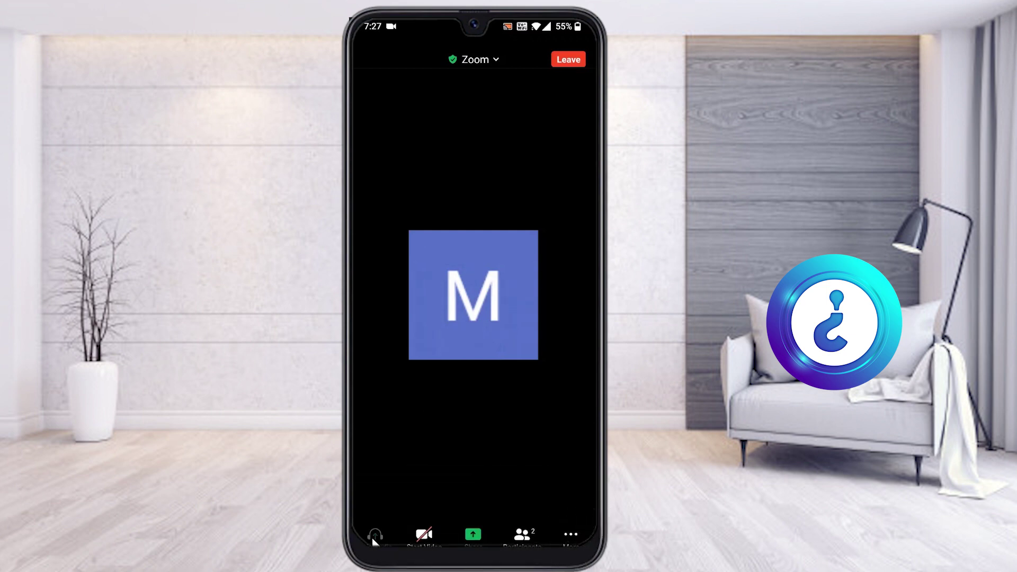
Step: Connect the meeting audio over Wifi or Cellular Data, allowing Zoom to record audio while using the app
left_click(411, 499)
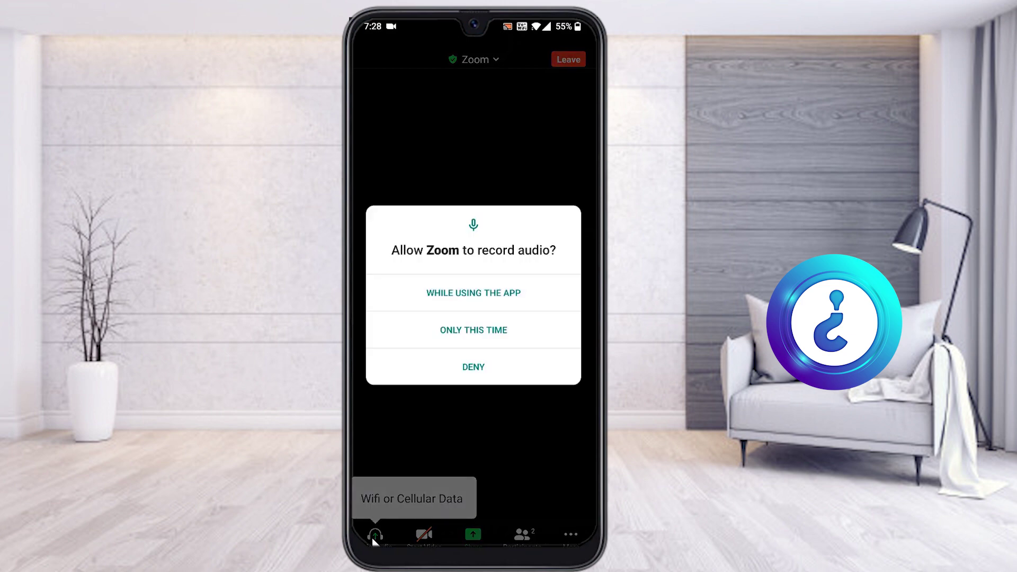
left_click(473, 293)
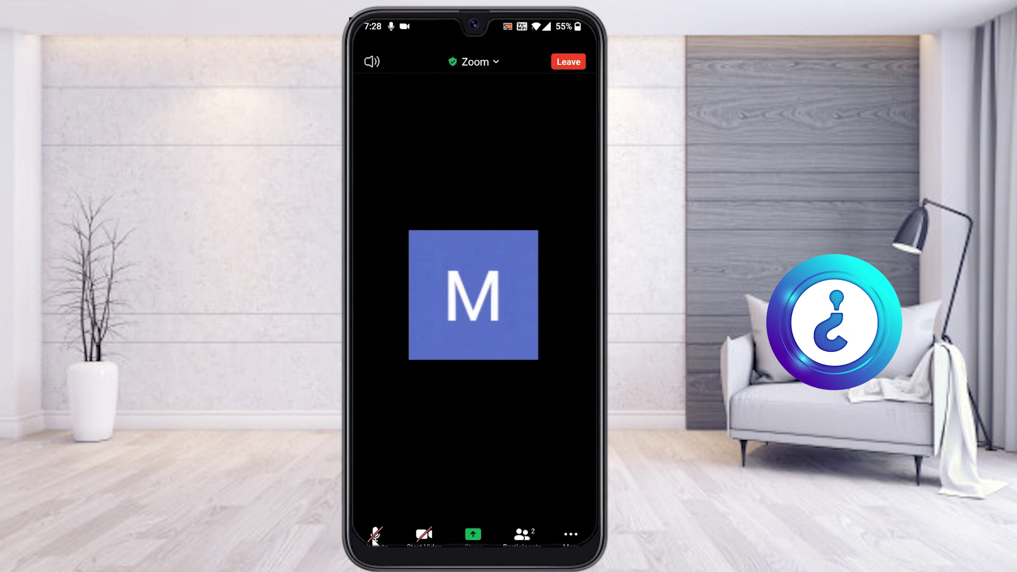
left_click(372, 538)
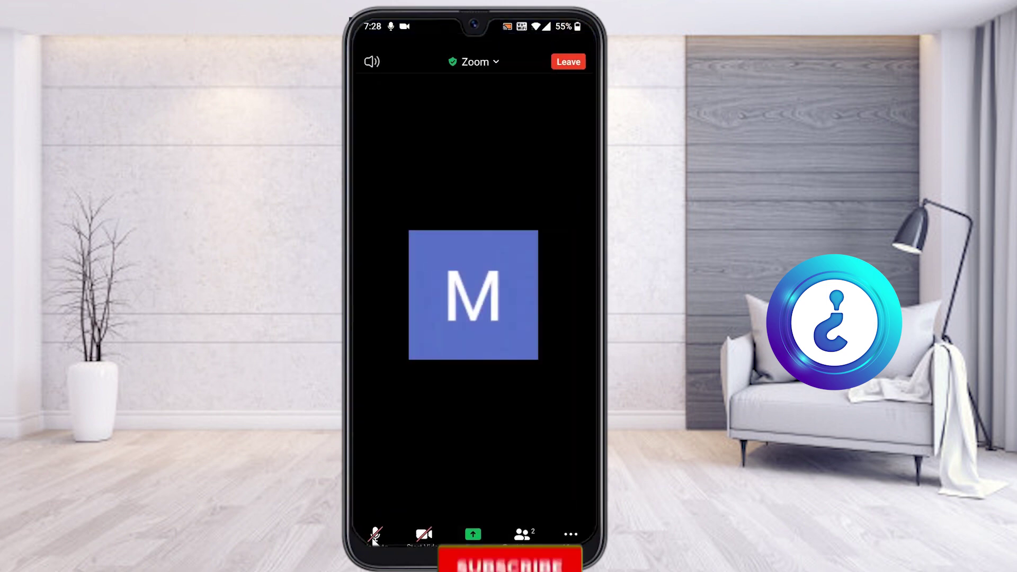
left_click(473, 534)
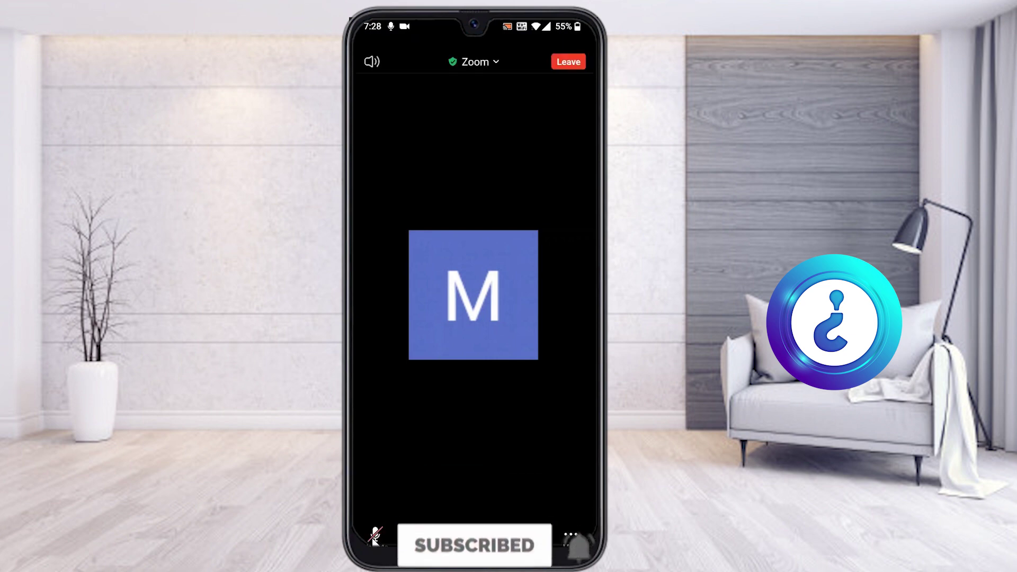
left_click(473, 534)
left_click(473, 318)
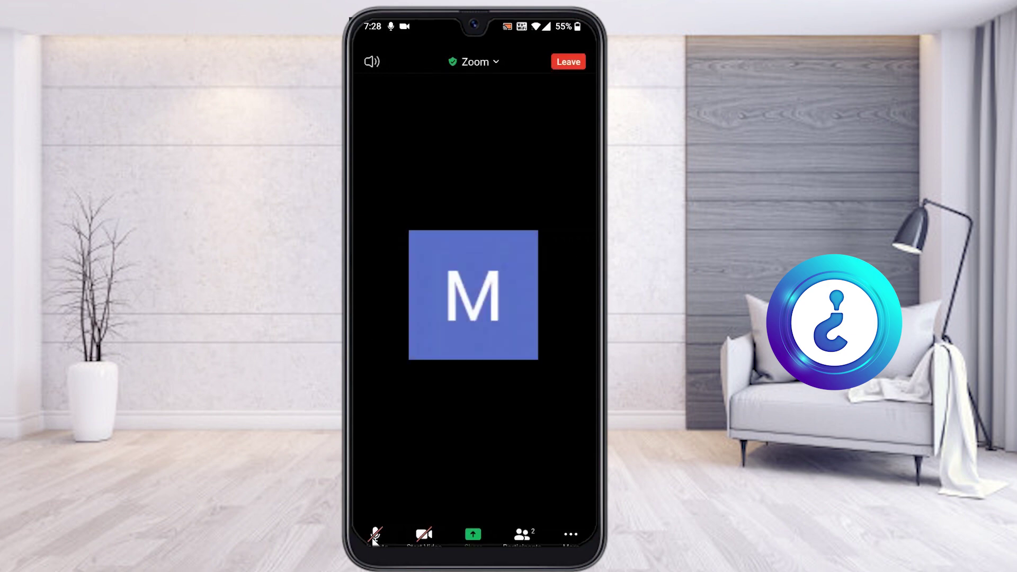
Step: Examine the meeting's information, including its ID, host, passcode and invite link, and return to the meeting
left_click(474, 62)
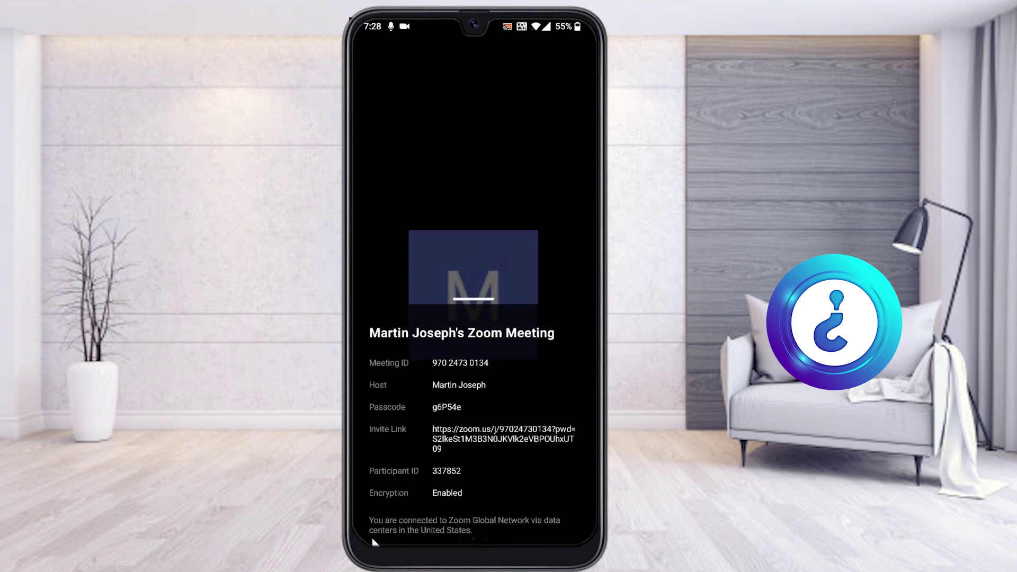
left_click(473, 159)
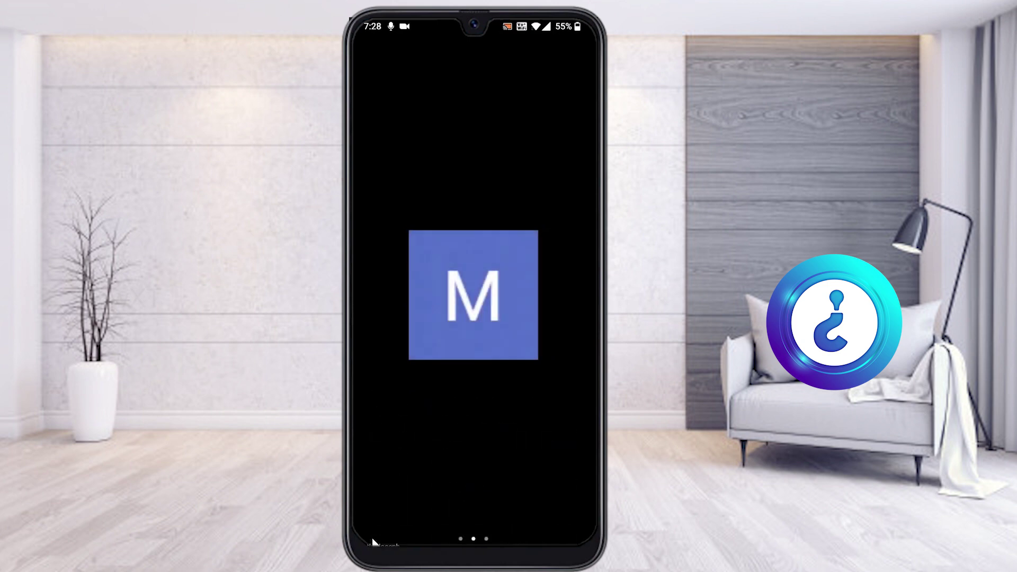
left_click(372, 539)
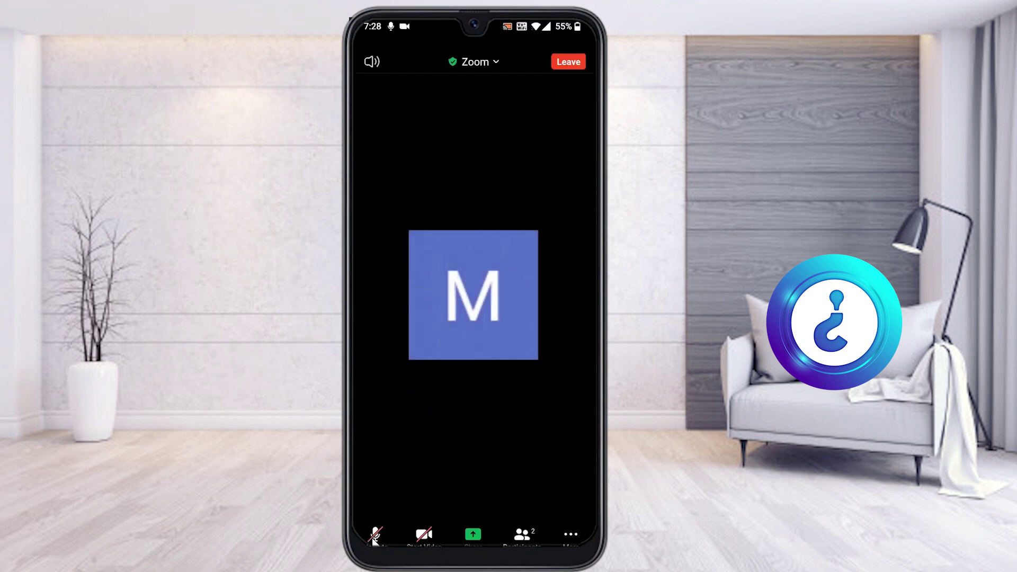
Step: Examine the additional meeting options, such as chat, meeting settings, backgrounds and reactions, and close them
left_click(570, 535)
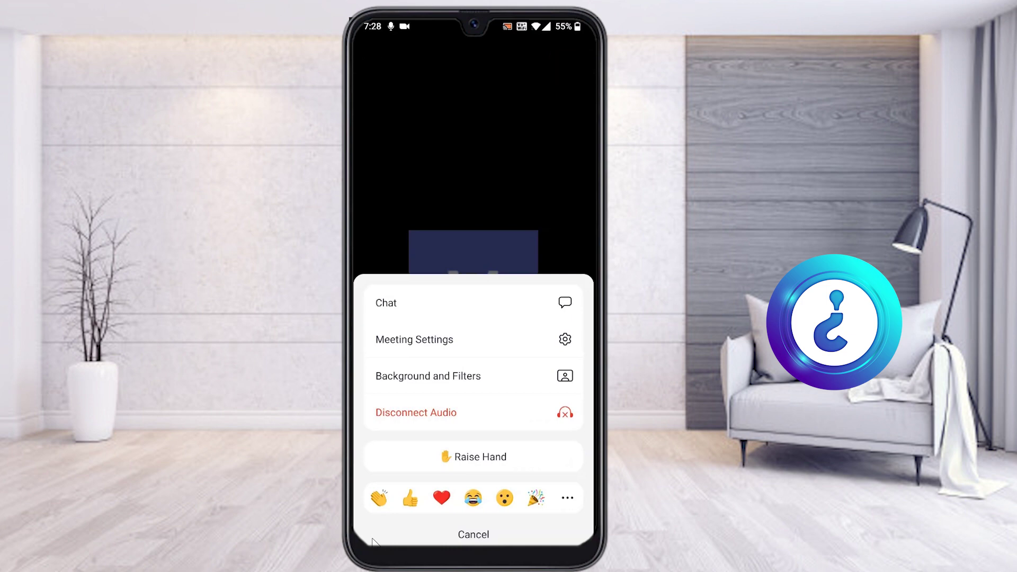
left_click(373, 540)
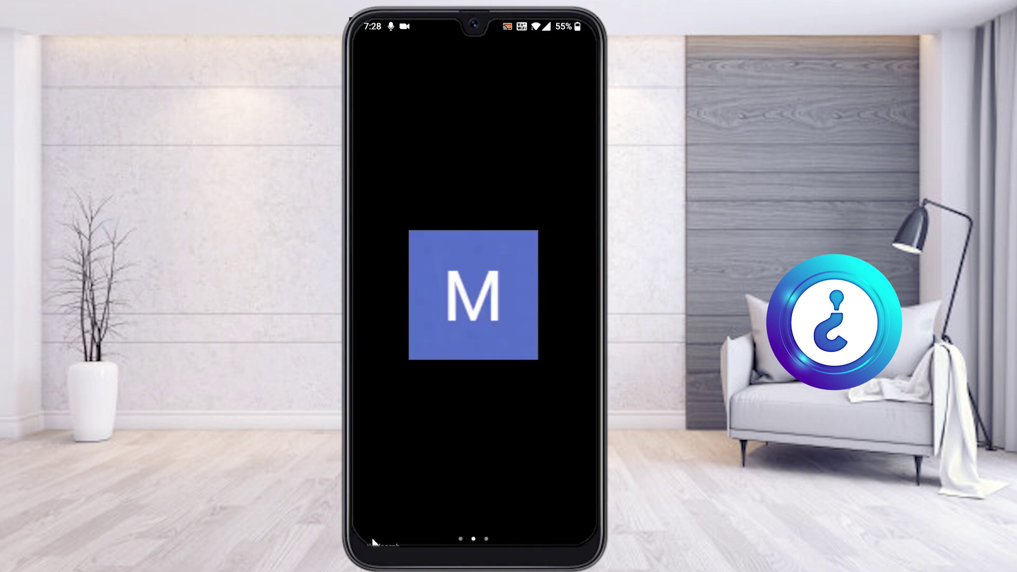
left_click(372, 538)
Step: Unmute the microphone in the meeting and mute it again
left_click(375, 535)
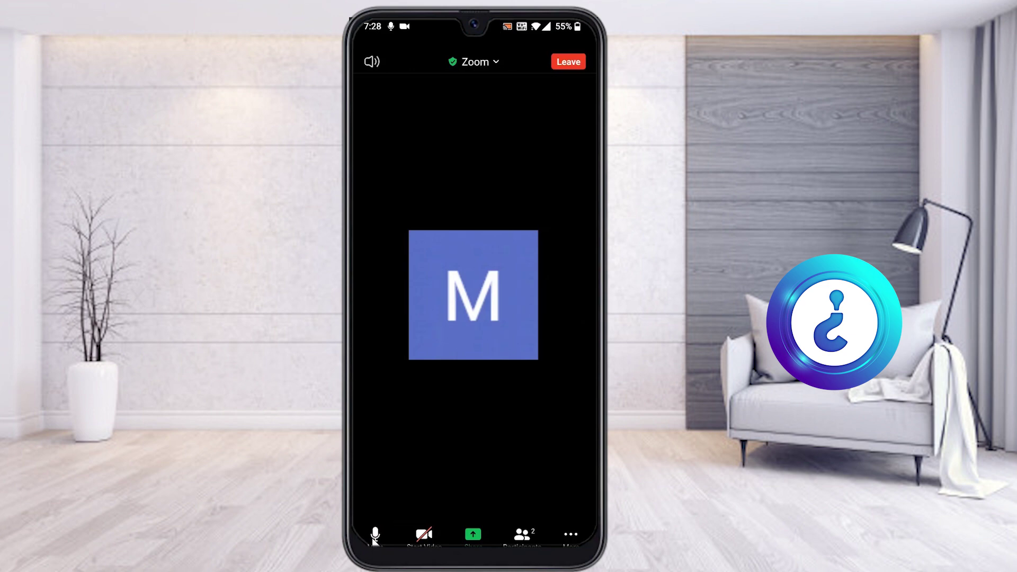
key("Return")
key("Return")
key("alt+v")
left_click(372, 538)
left_click(373, 542)
left_click(566, 76)
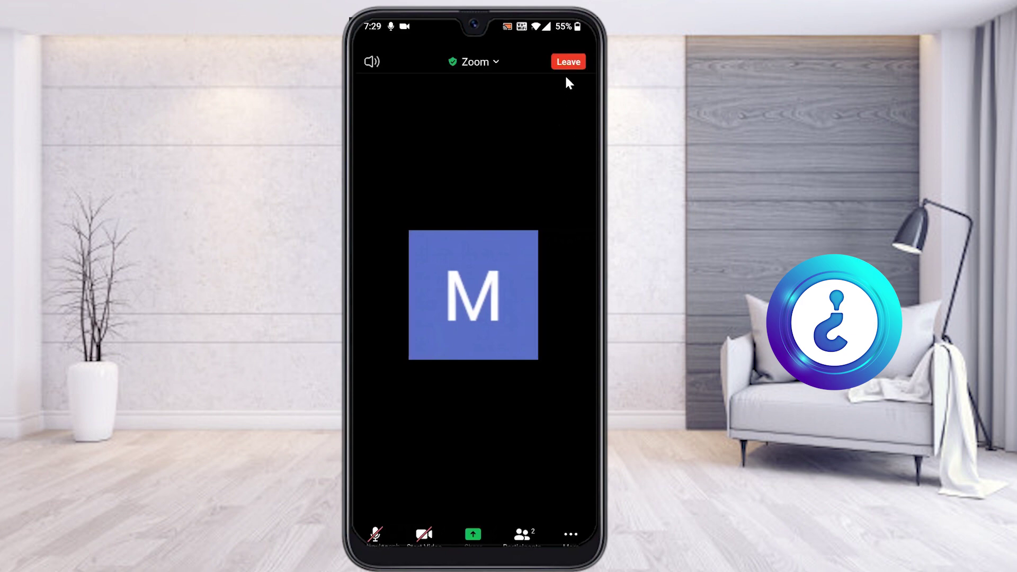
Step: Check the meeting's information once more and turn off the meeting speaker
left_click(475, 61)
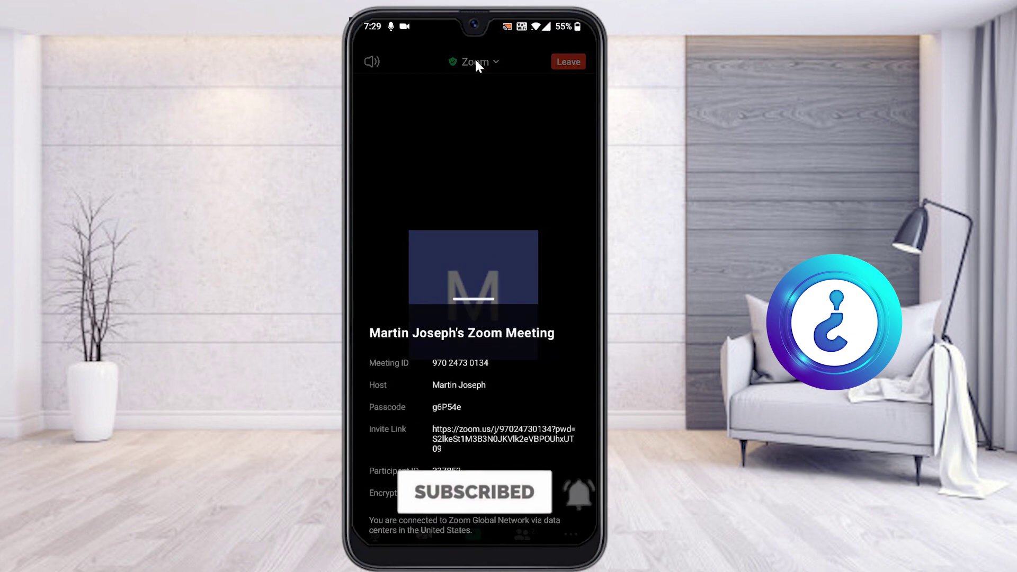
left_click(436, 125)
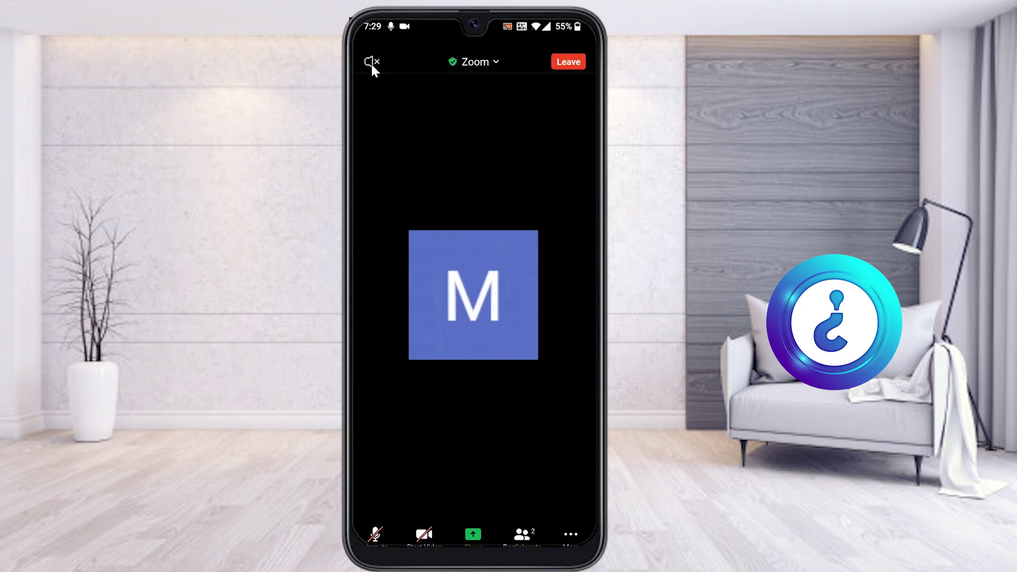
left_click(425, 201)
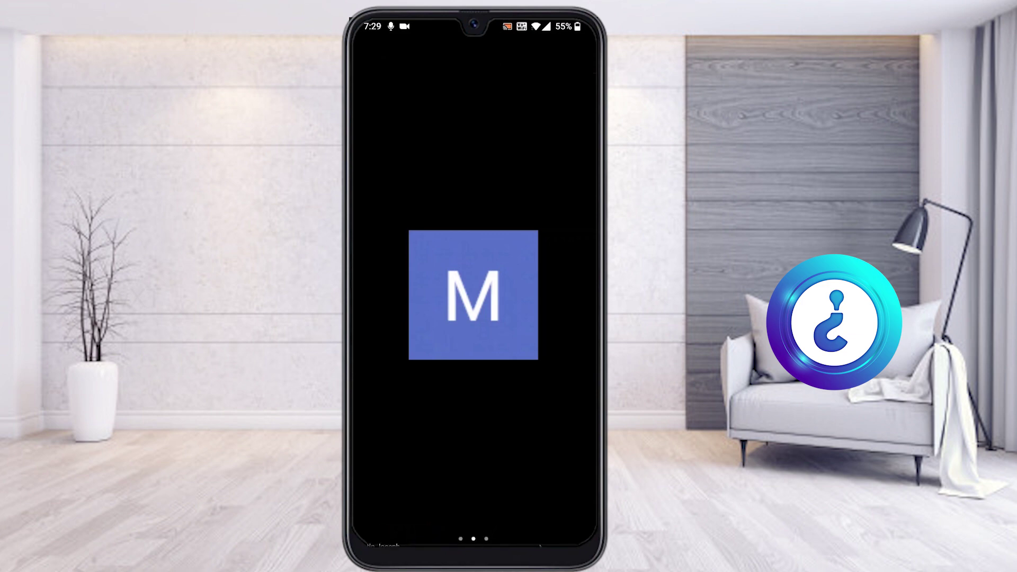
left_click(473, 294)
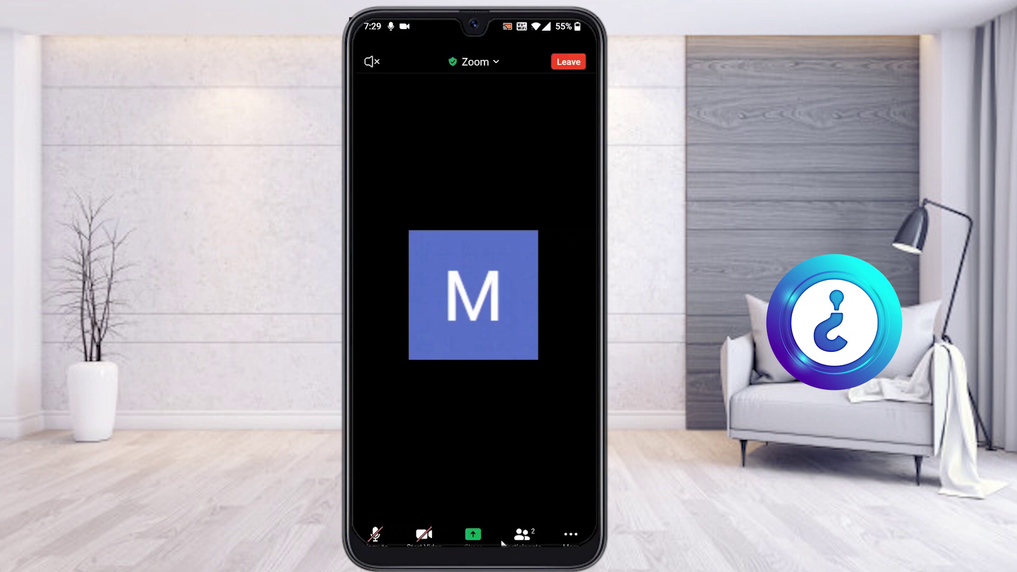
Step: Review the participants list and the available ways to invite others to the meeting
left_click(522, 536)
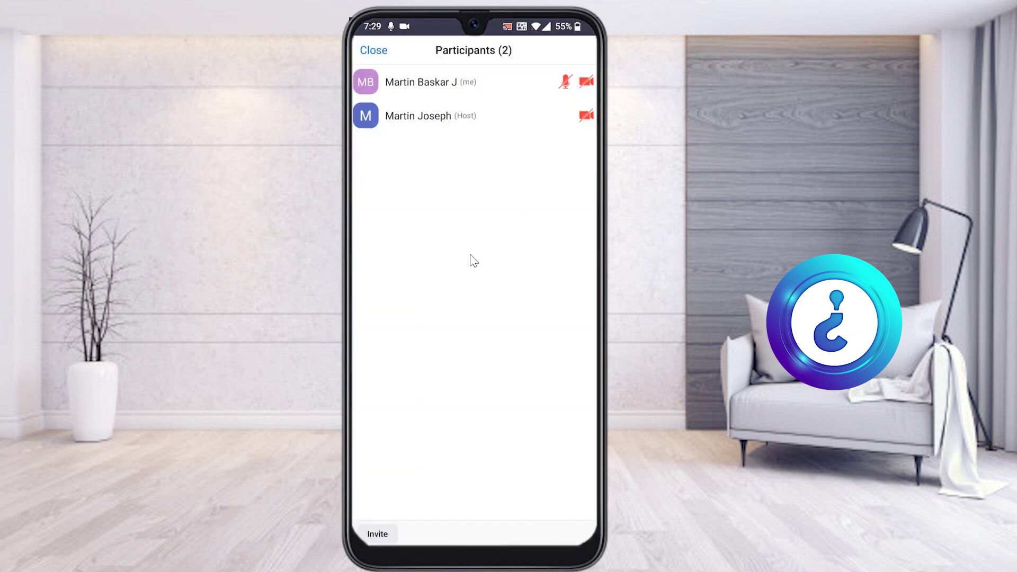
left_click(386, 535)
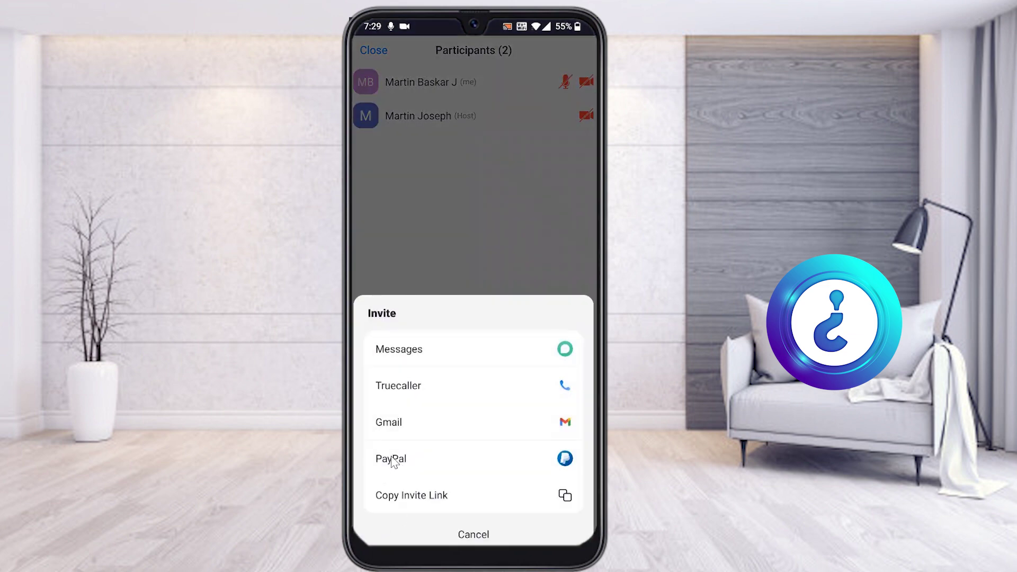
left_click(392, 460)
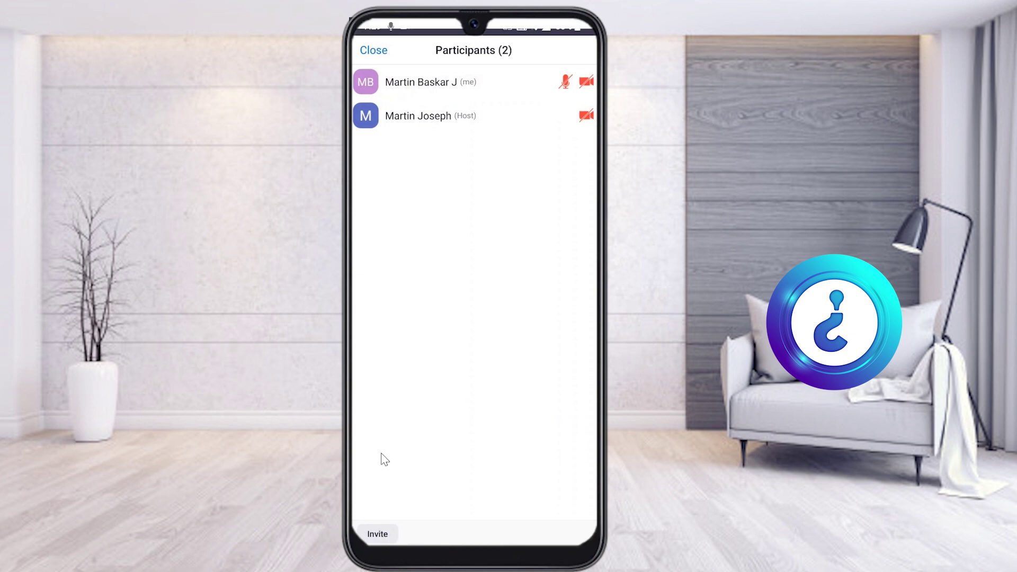
right_click(380, 454)
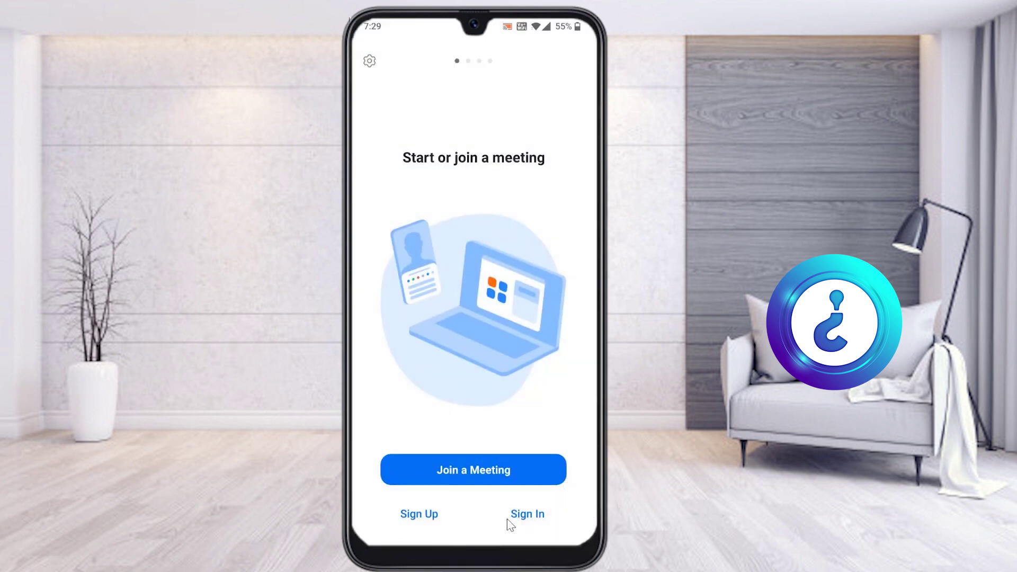
Step: Sign in to Zoom with the Google account and open the app's settings
left_click(532, 523)
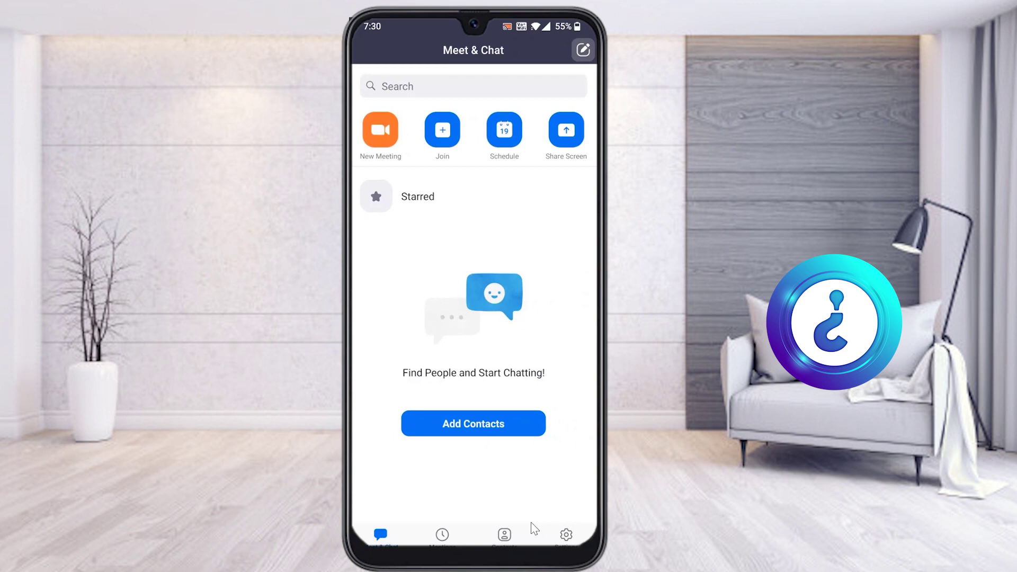
left_click(566, 535)
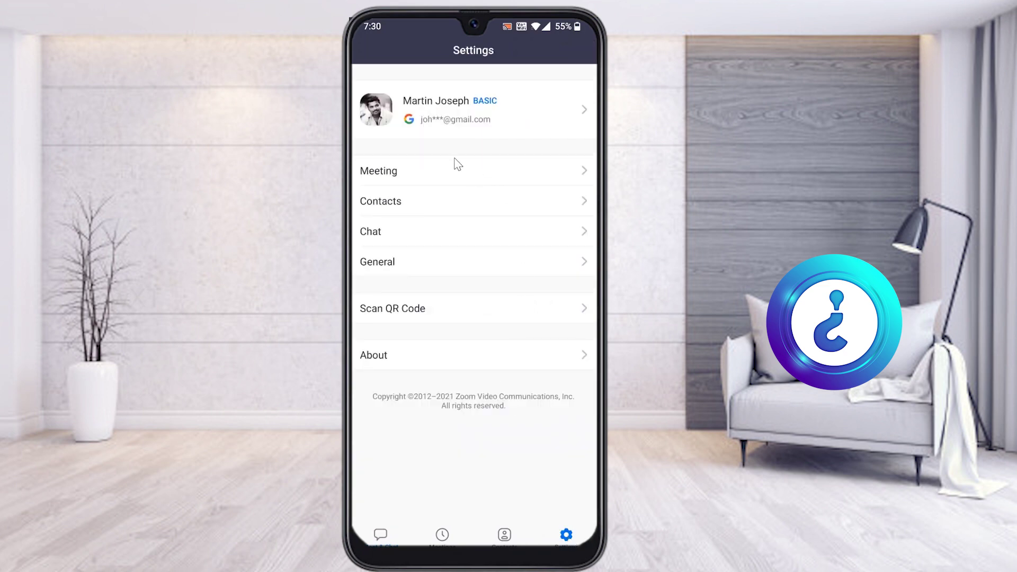